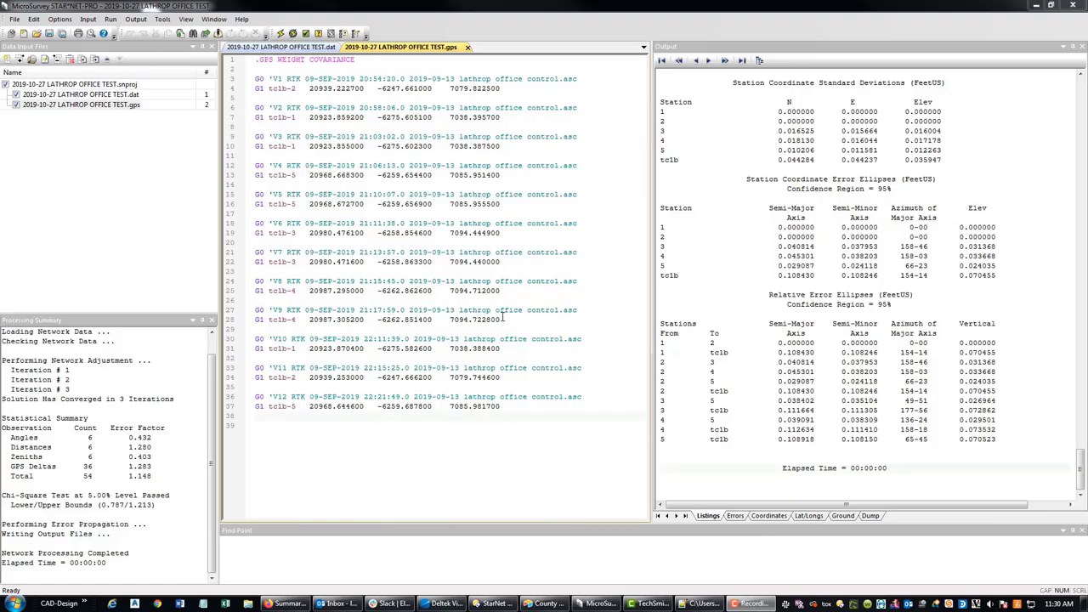
Step: Review the STAR*NET vector file and check the project settings, closing them unchanged
{"action": "left_click", "coordinate": [557, 452]}
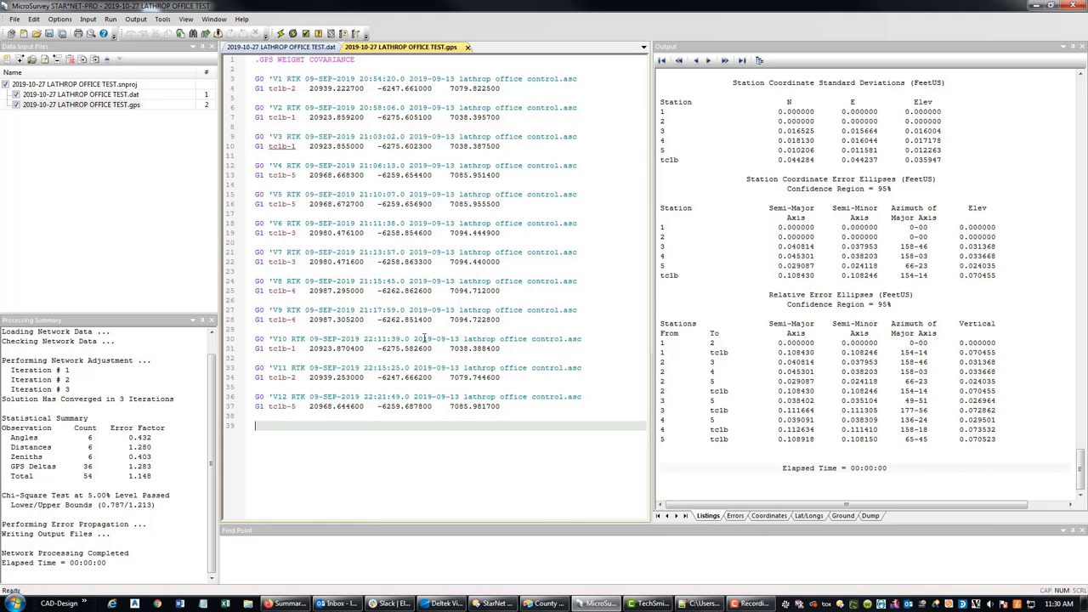
{"action": "scroll", "coordinate": [808, 270], "scroll_direction": "up", "scroll_amount": 10}
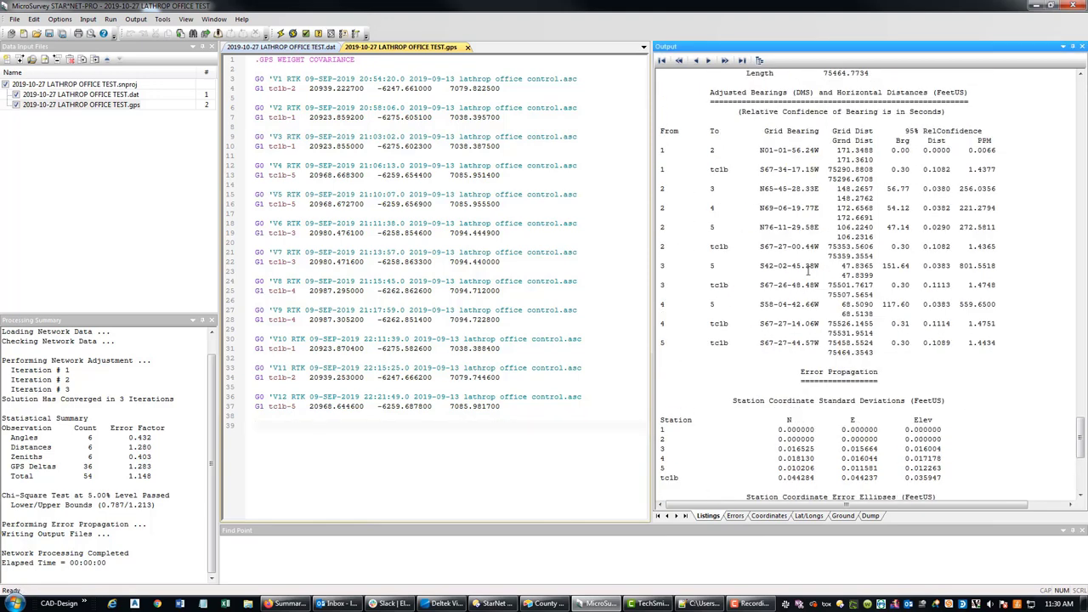
{"action": "scroll", "coordinate": [115, 429], "scroll_direction": "down", "scroll_amount": 4}
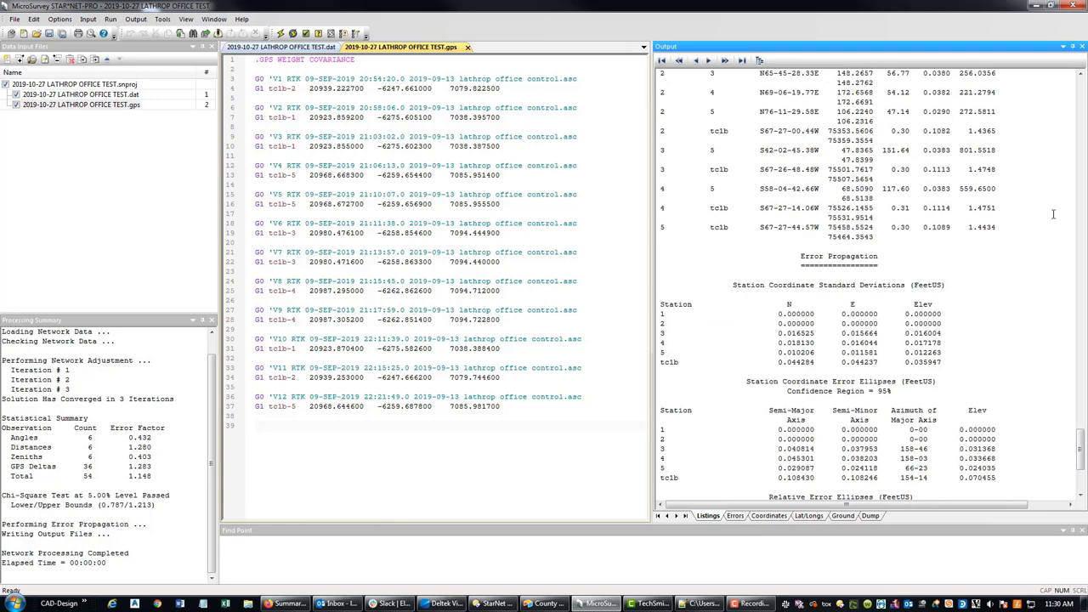
{"action": "scroll", "coordinate": [878, 313], "scroll_direction": "up", "scroll_amount": 7}
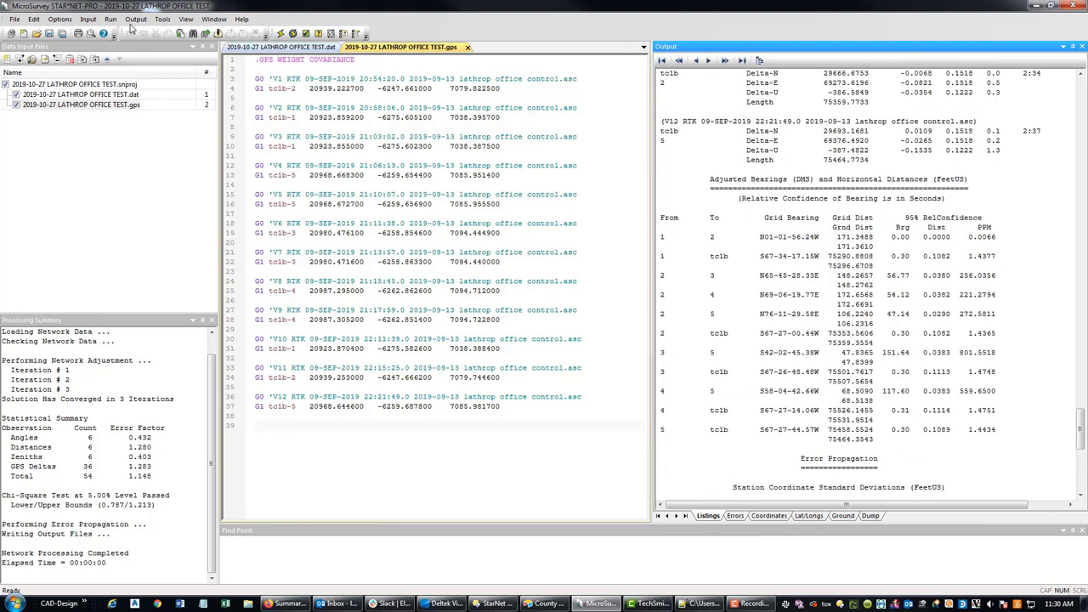
{"action": "left_click", "coordinate": [66, 19]}
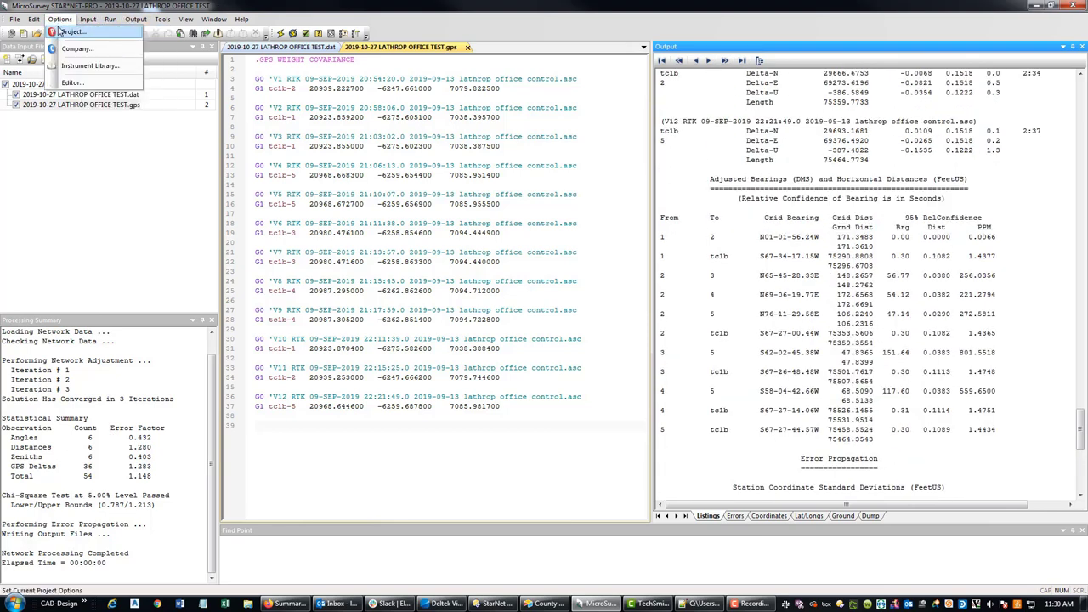
{"action": "left_click", "coordinate": [61, 31]}
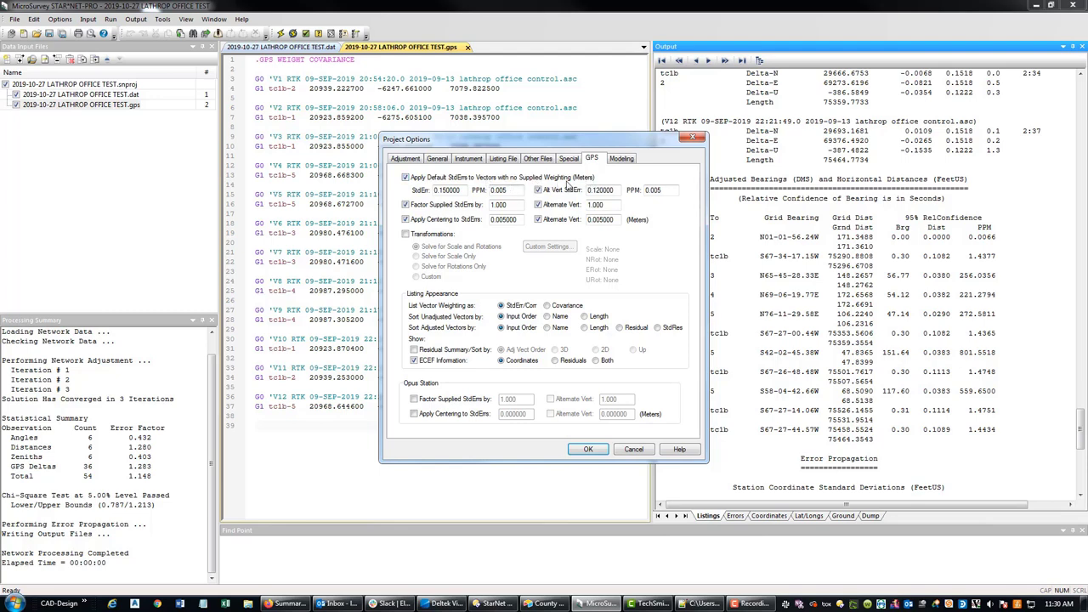
{"action": "left_click", "coordinate": [696, 138]}
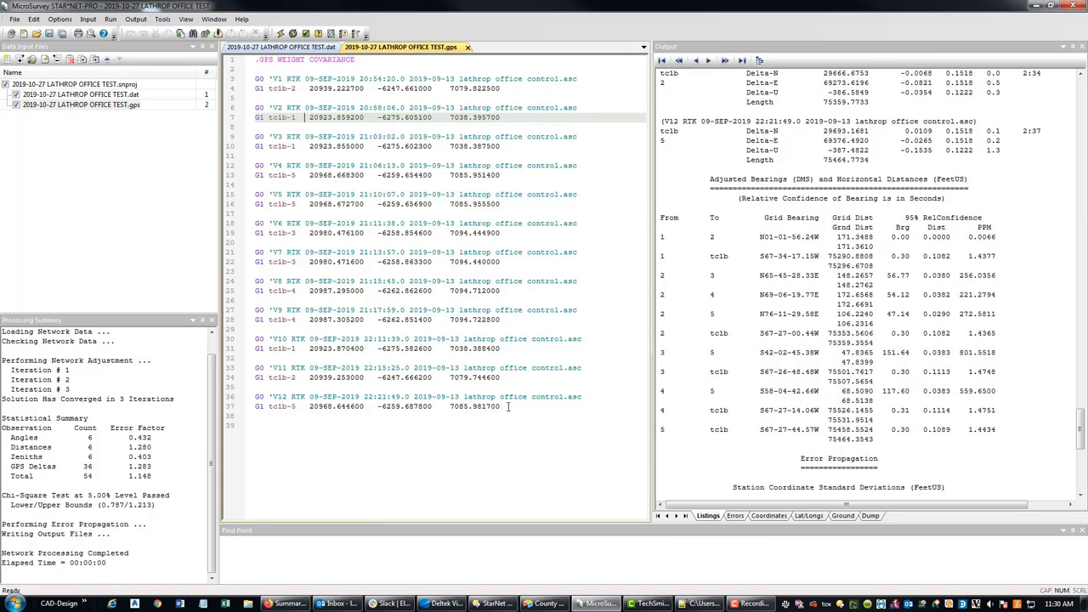
Step: Select the vector records on lines 6 to 37, then deselect them
{"action": "left_click_drag", "start_coordinate": [509, 406], "coordinate": [255, 108]}
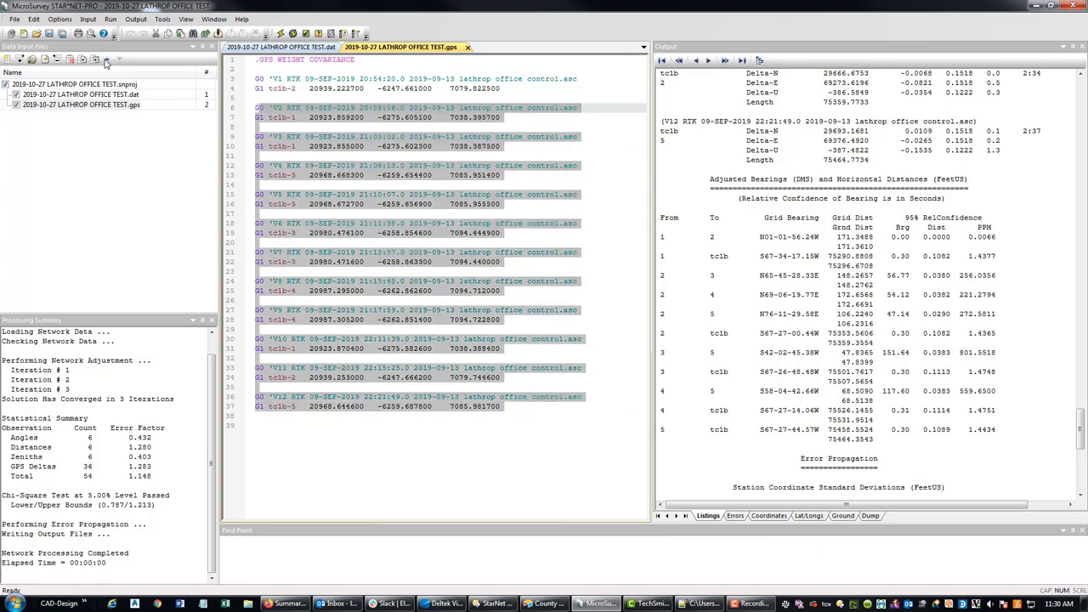
{"action": "left_click", "coordinate": [25, 15]}
{"action": "left_click", "coordinate": [503, 397]}
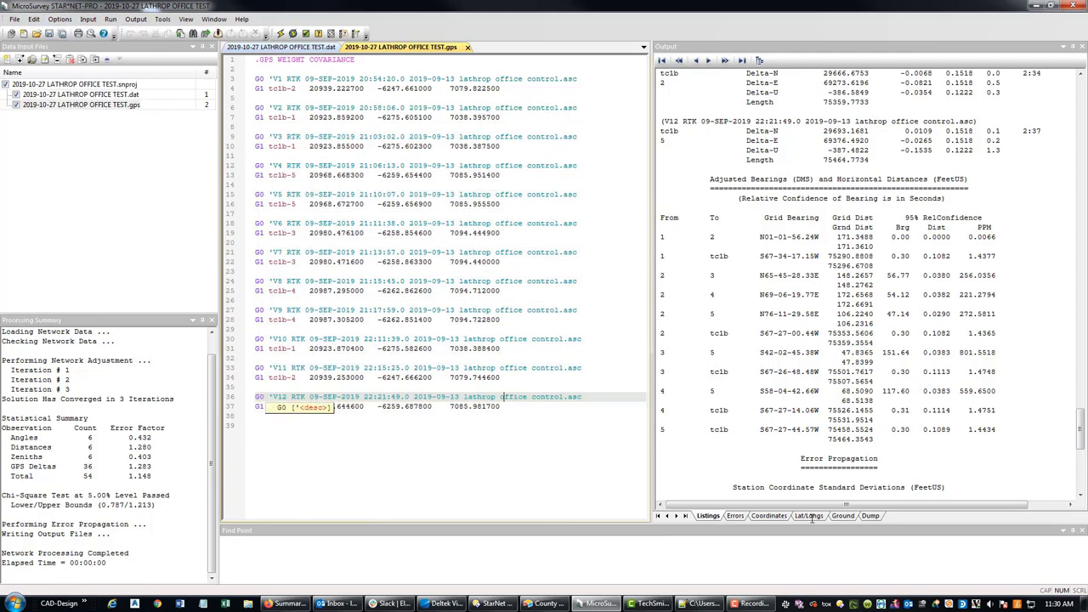
Step: Scroll through the GPS Vector records in the 2019-09-13 LATHROP OFFICE CONTROL.asc export in Notepad++
{"action": "left_click", "coordinate": [703, 604]}
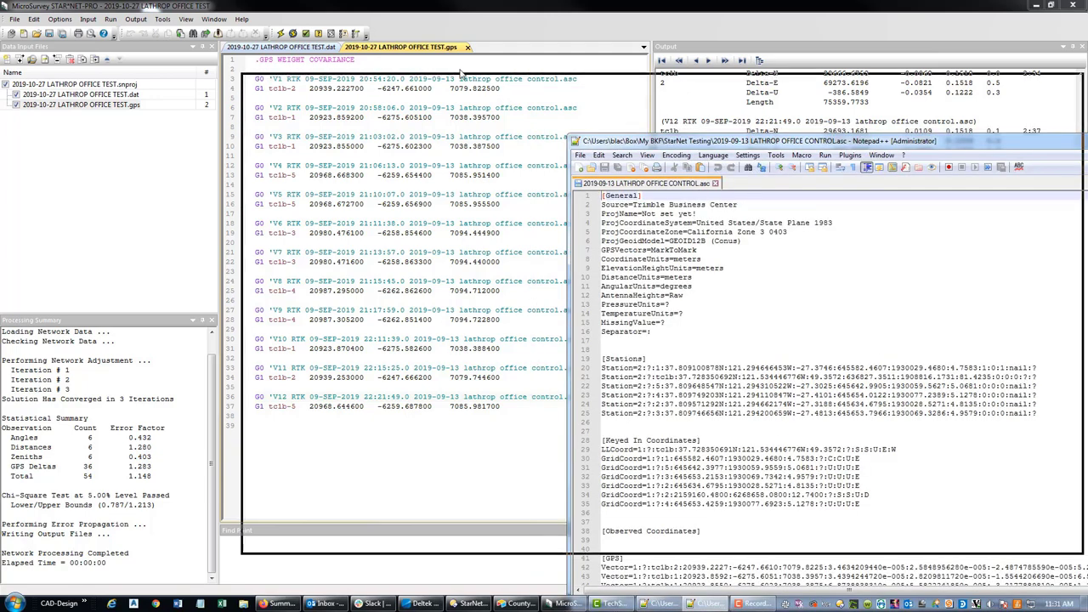
{"action": "scroll", "coordinate": [511, 314], "scroll_direction": "down", "scroll_amount": 5}
{"action": "scroll", "coordinate": [511, 315], "scroll_direction": "down", "scroll_amount": 5}
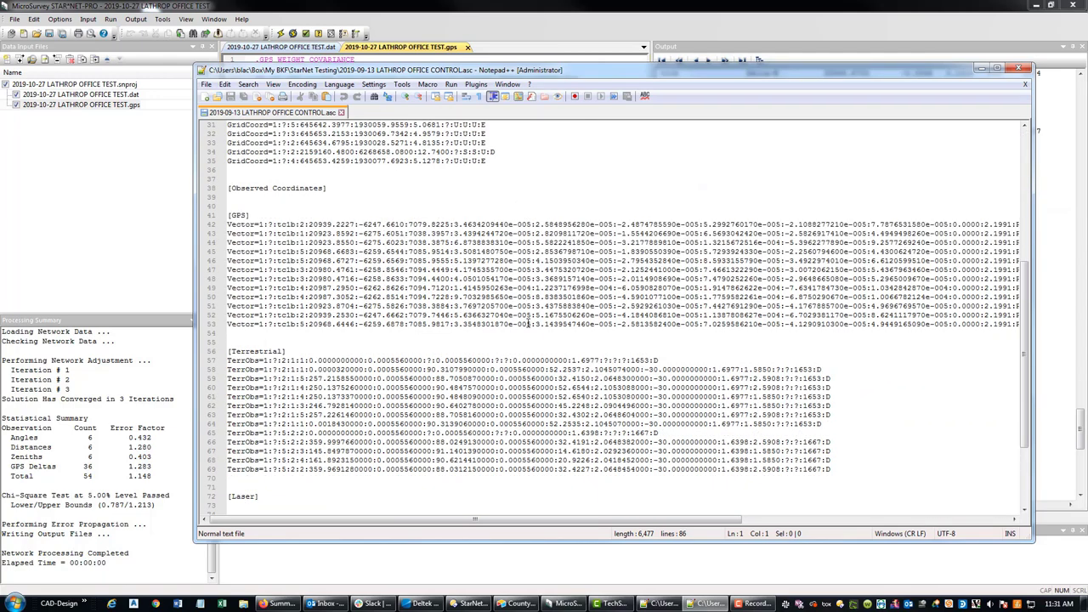
{"action": "scroll", "coordinate": [529, 324], "scroll_direction": "up", "scroll_amount": 5}
{"action": "scroll", "coordinate": [510, 331], "scroll_direction": "down", "scroll_amount": 7}
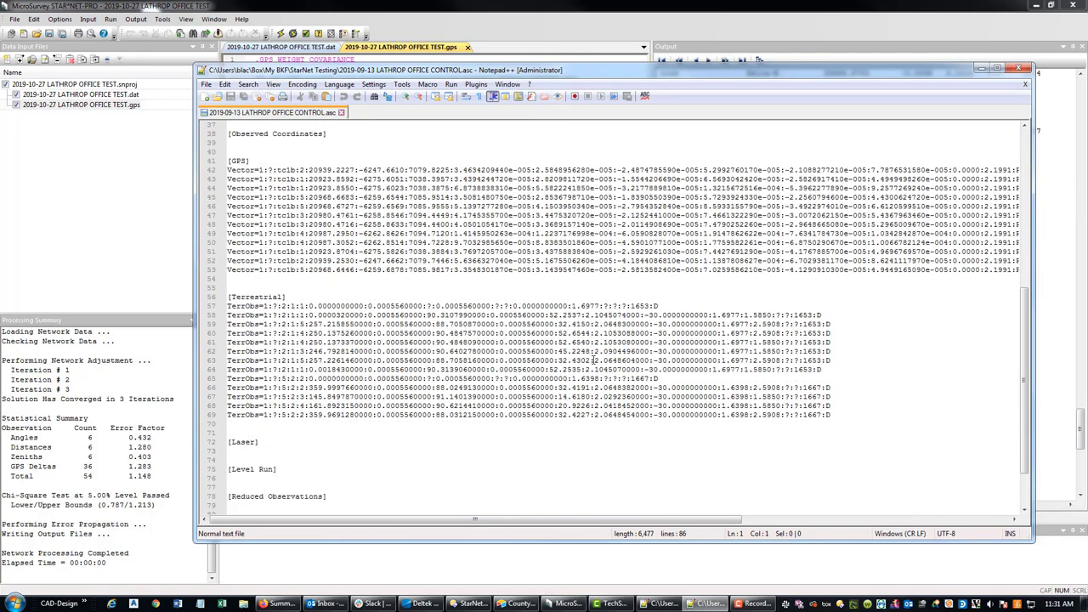
{"action": "scroll", "coordinate": [466, 349], "scroll_direction": "up", "scroll_amount": 7}
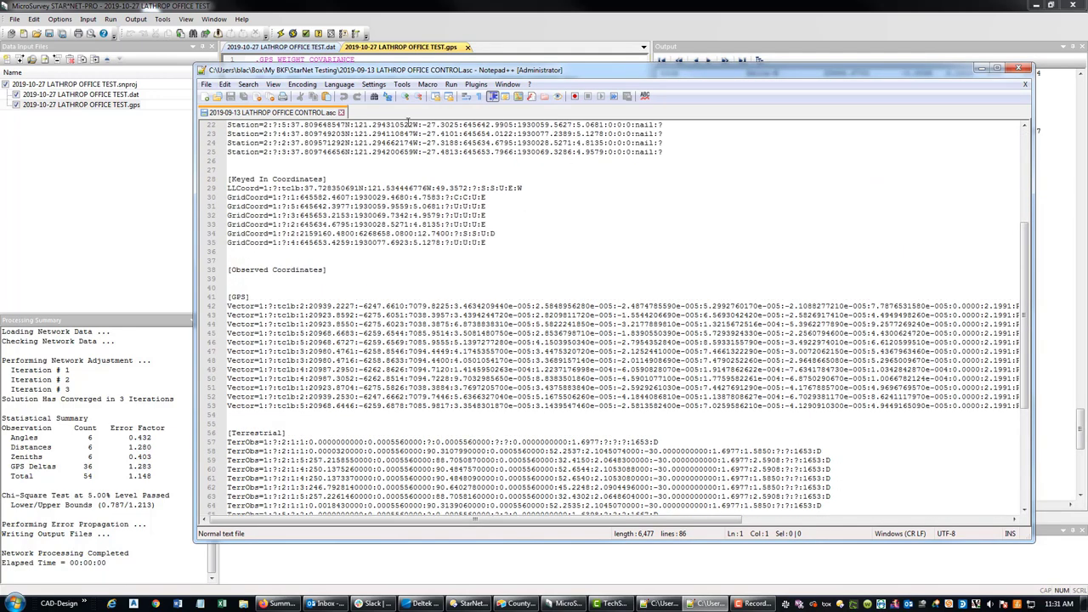
Step: Close the control file and start a GPS import into new output file 2019-10-27 LATHROP OFFICE TEST2.gps
{"action": "left_click", "coordinate": [1020, 68]}
{"action": "left_click", "coordinate": [472, 166]}
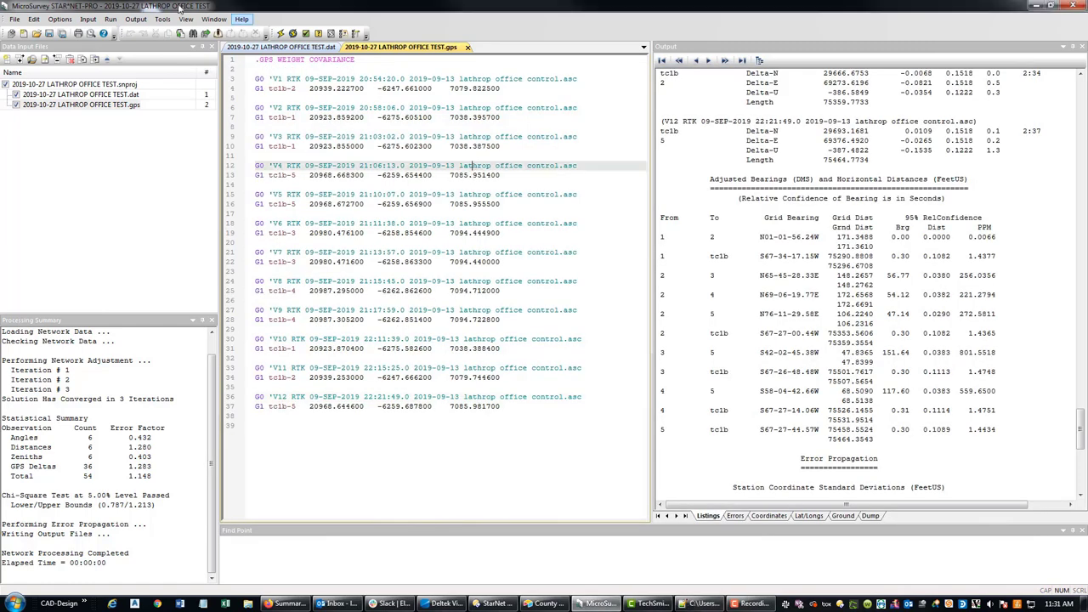
{"action": "left_click", "coordinate": [88, 20]}
{"action": "left_click", "coordinate": [102, 31]}
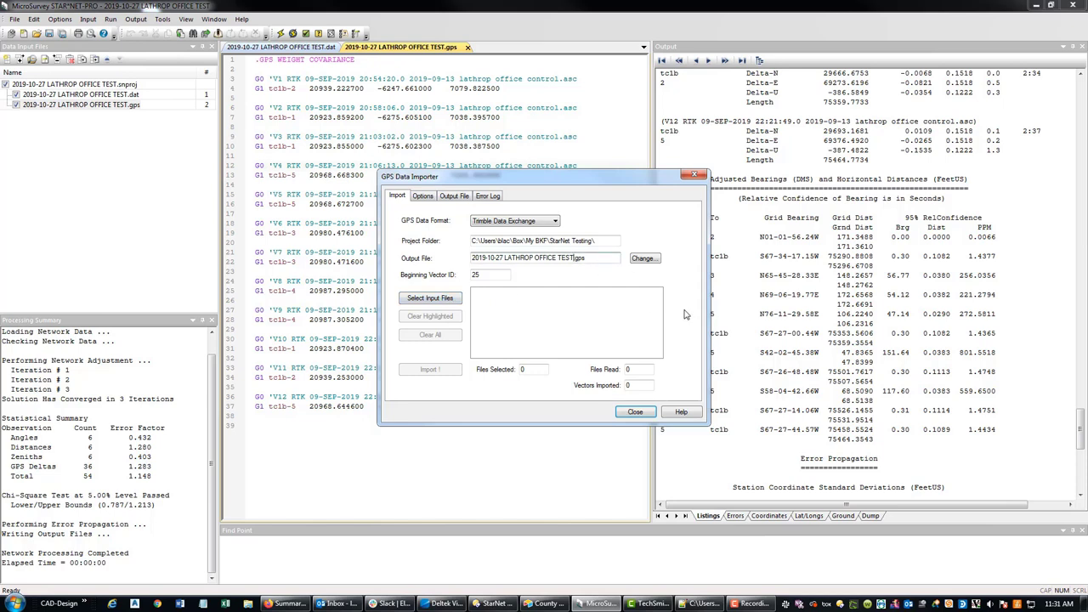
{"action": "left_click", "coordinate": [644, 258]}
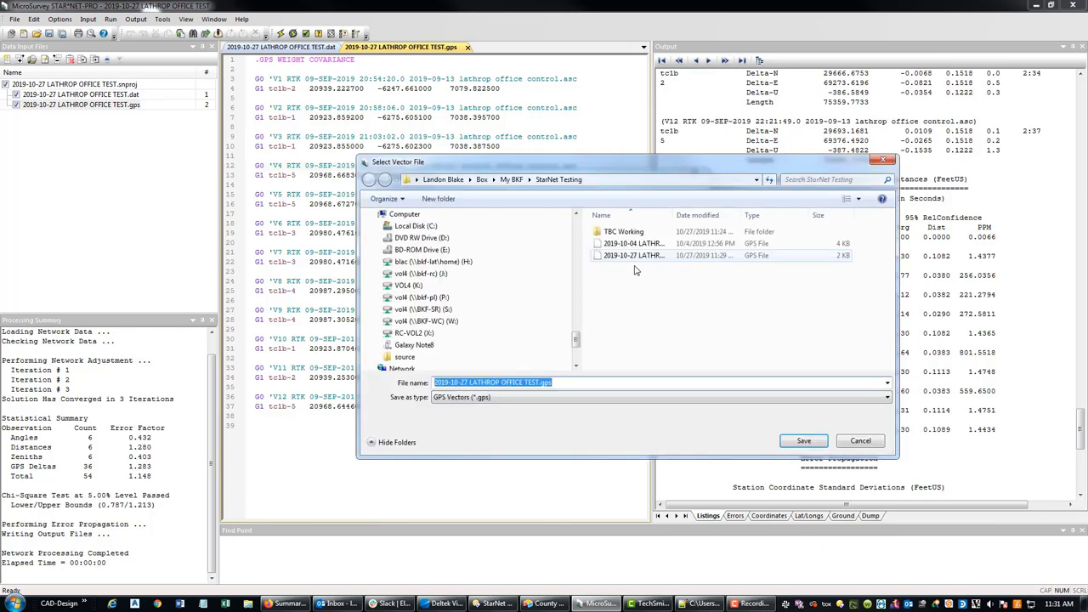
{"action": "left_click", "coordinate": [541, 383]}
{"action": "type", "text": "2"}
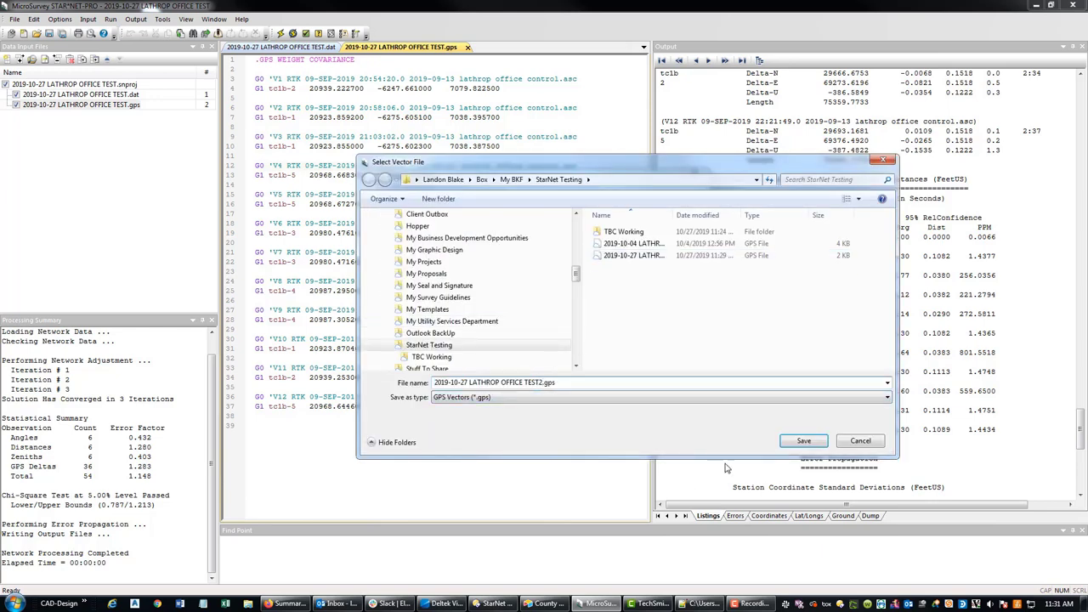
{"action": "left_click", "coordinate": [802, 441]}
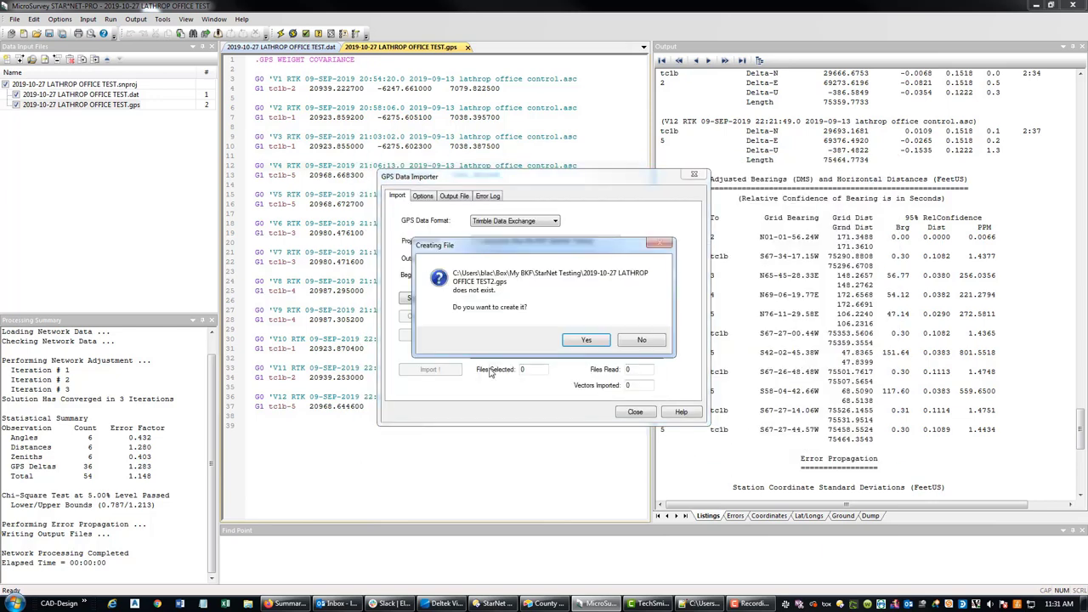
{"action": "left_click", "coordinate": [600, 342]}
Step: Add 2019-09-13 LATHROP OFFICE CONTROL.asc as the input file and import its vectors
{"action": "left_click", "coordinate": [448, 304]}
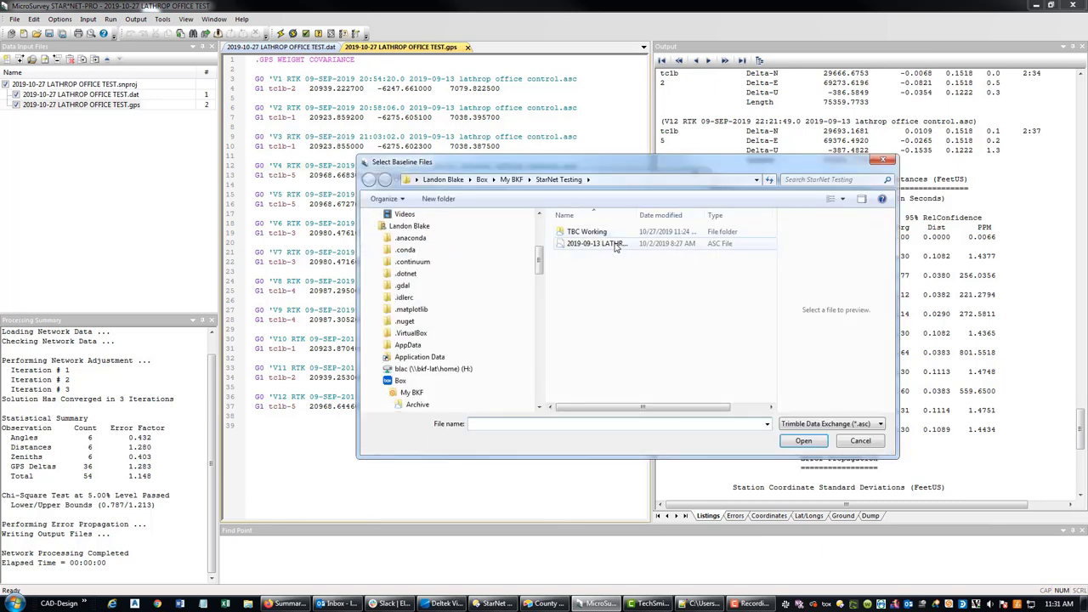
{"action": "left_click", "coordinate": [612, 244]}
{"action": "left_click", "coordinate": [803, 441]}
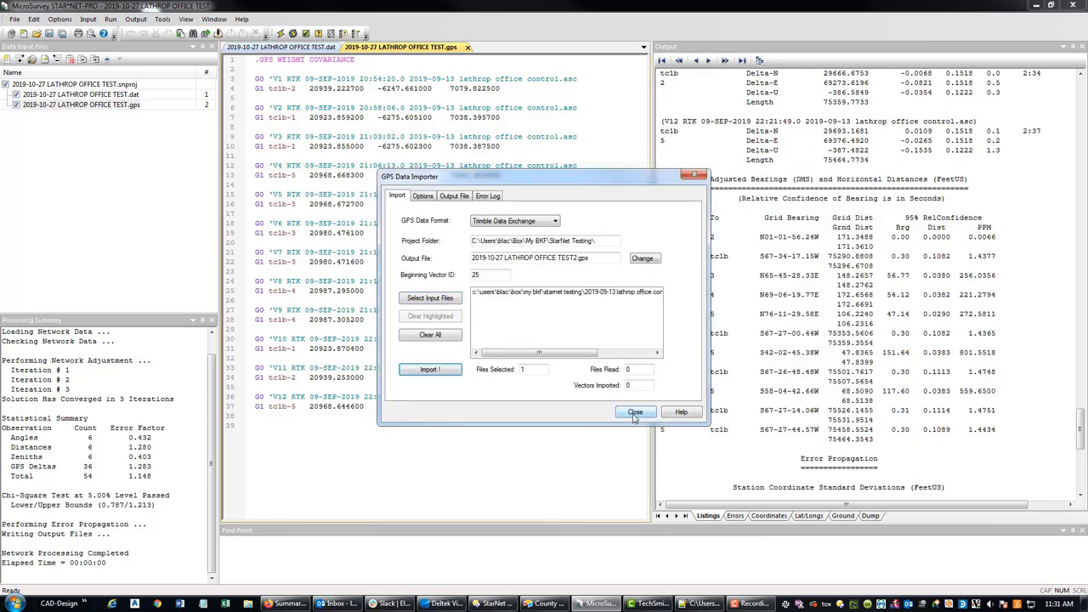
{"action": "left_click", "coordinate": [430, 370]}
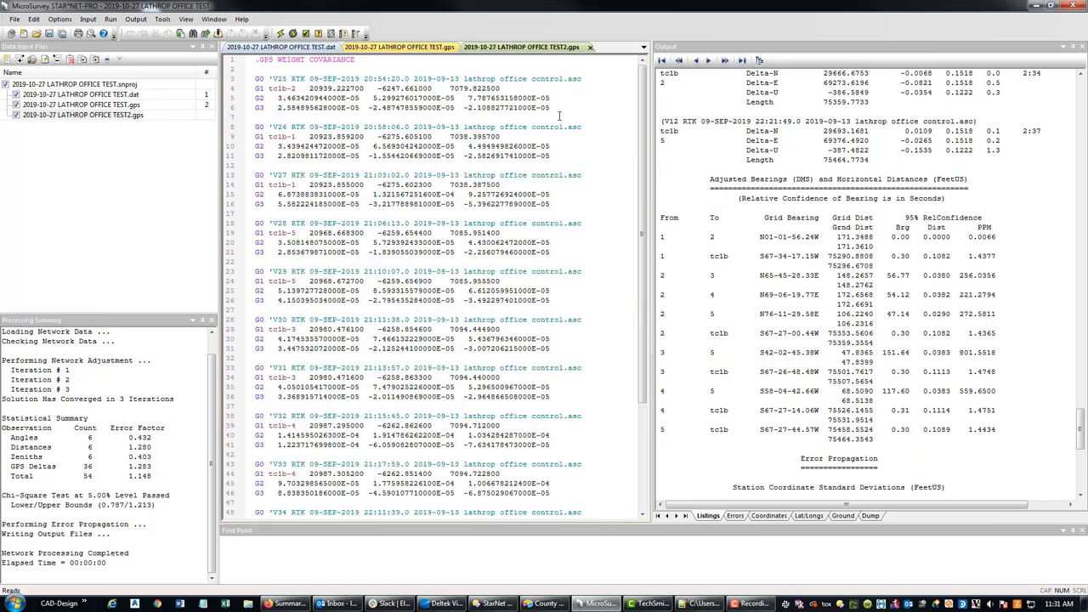
Step: Inspect the first vector's G2/G3 lines in TEST2.gps, then close the TEST2.gps tab
{"action": "left_click", "coordinate": [589, 109]}
{"action": "mouse_move", "coordinate": [518, 102]}
{"action": "left_mouse_down"}
{"action": "mouse_move", "coordinate": [244, 101]}
{"action": "mouse_move", "coordinate": [340, 119]}
{"action": "mouse_move", "coordinate": [532, 100]}
{"action": "mouse_move", "coordinate": [521, 110]}
{"action": "left_mouse_up"}
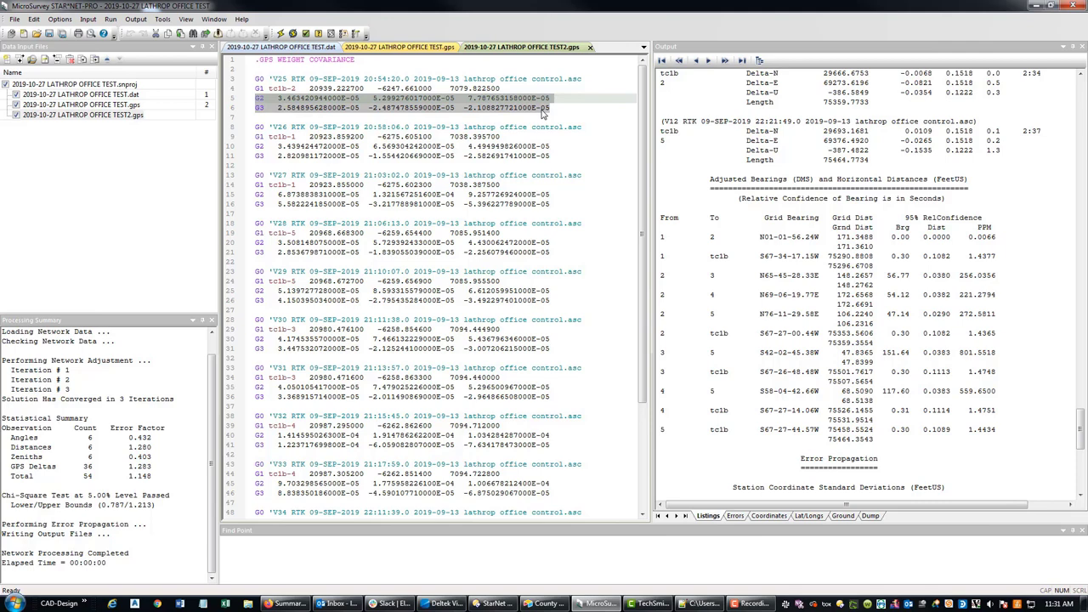
{"action": "left_click", "coordinate": [565, 114]}
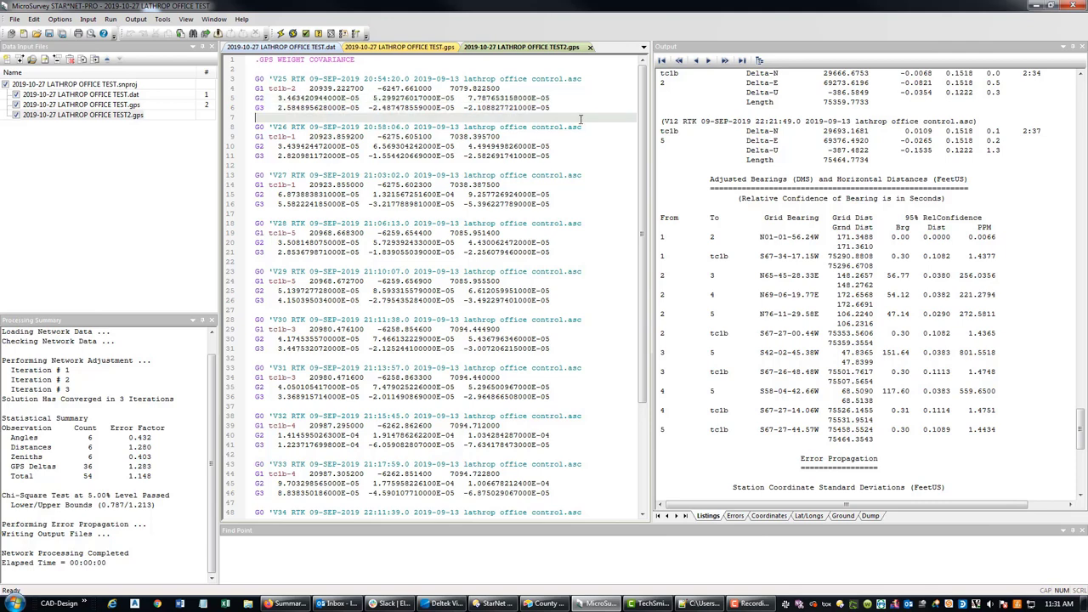
{"action": "left_click", "coordinate": [590, 48]}
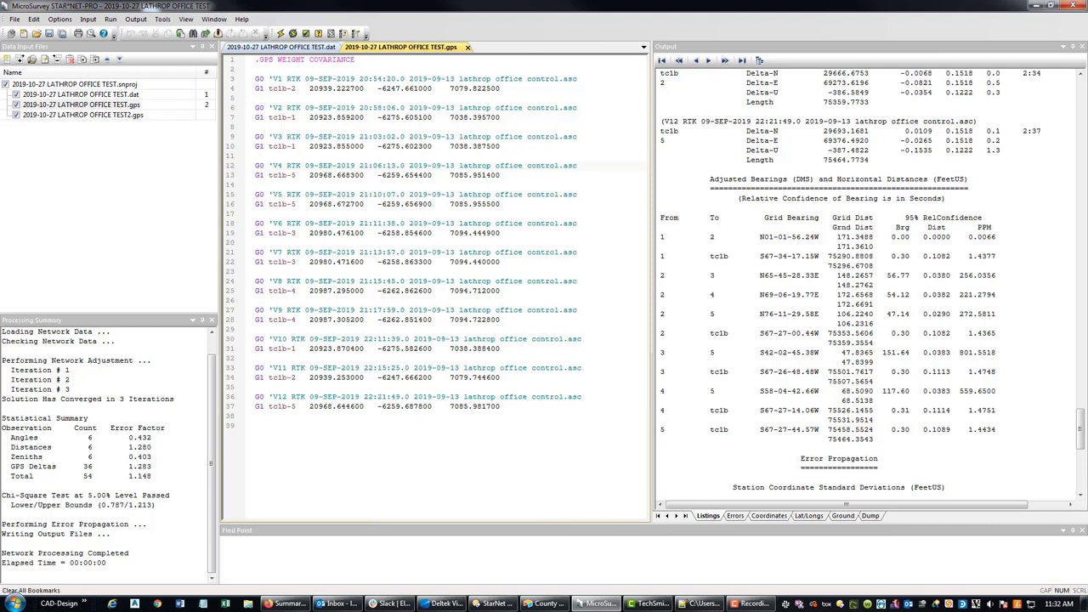
Step: Rerun the network adjustment with the GPS data files loaded
{"action": "left_click", "coordinate": [462, 108]}
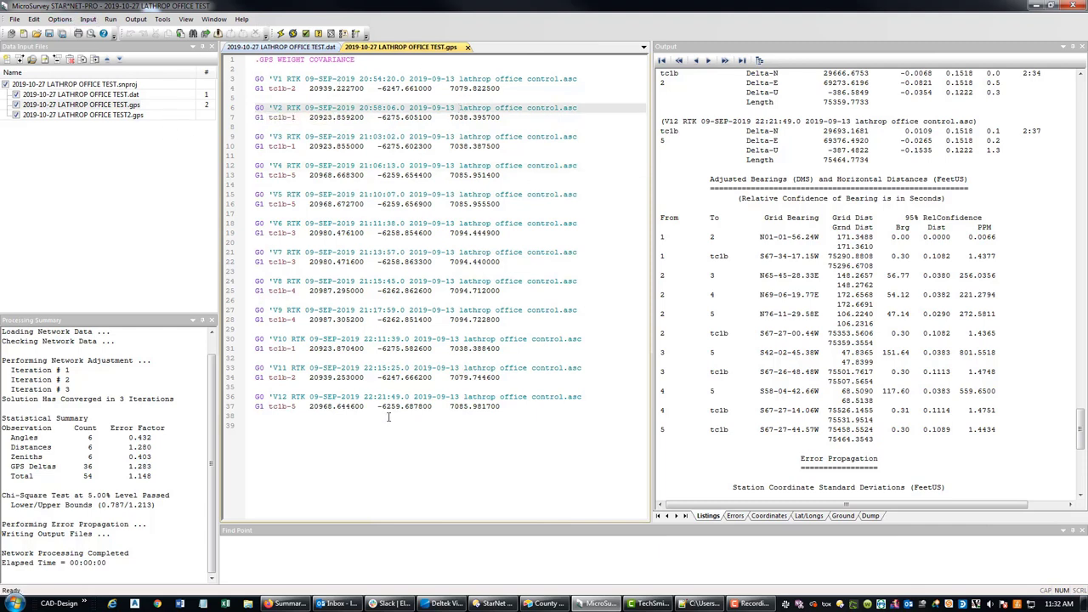
{"action": "left_click", "coordinate": [389, 417]}
{"action": "left_click", "coordinate": [281, 33]}
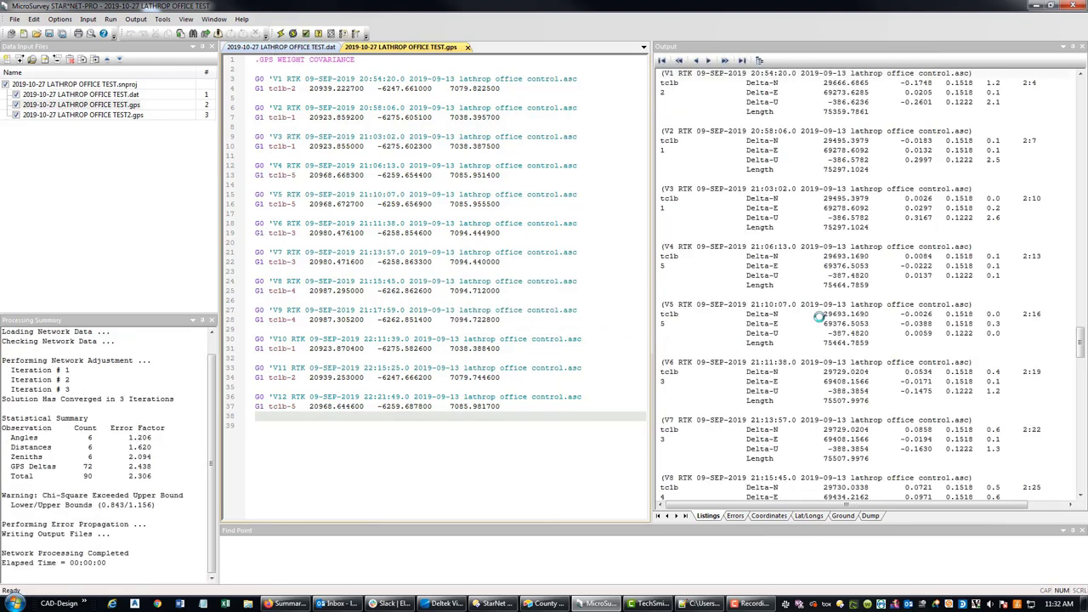
Step: Highlight the Chi-Square Exceeded warning in Processing Summary and select TEST2.gps in Data Input Files
{"action": "left_click", "coordinate": [149, 448]}
{"action": "left_click", "coordinate": [171, 505]}
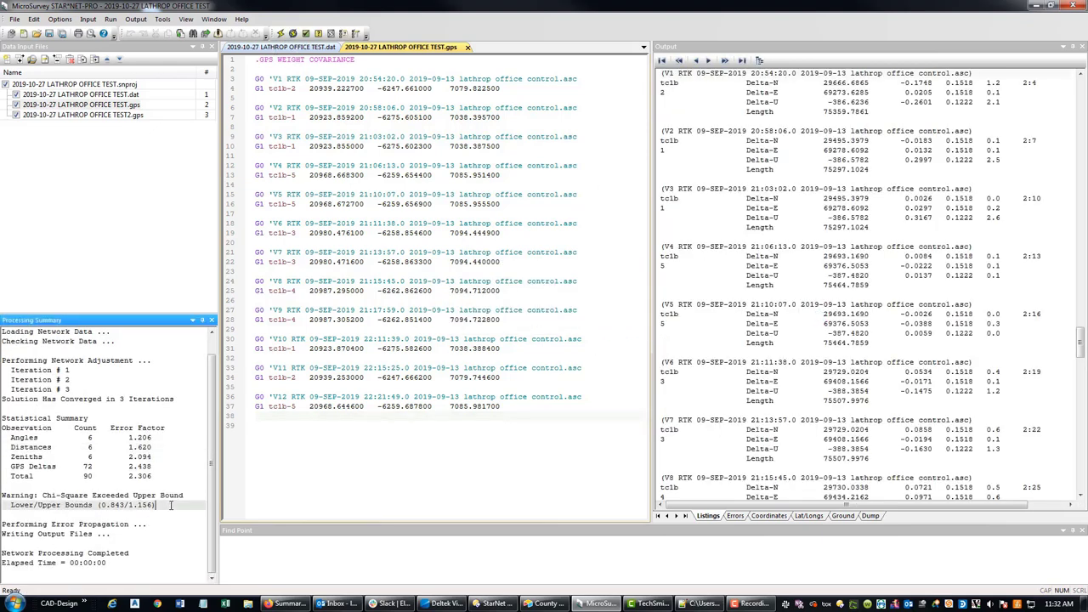
{"action": "left_click_drag", "start_coordinate": [171, 505], "coordinate": [3, 495]}
{"action": "left_click", "coordinate": [453, 126]}
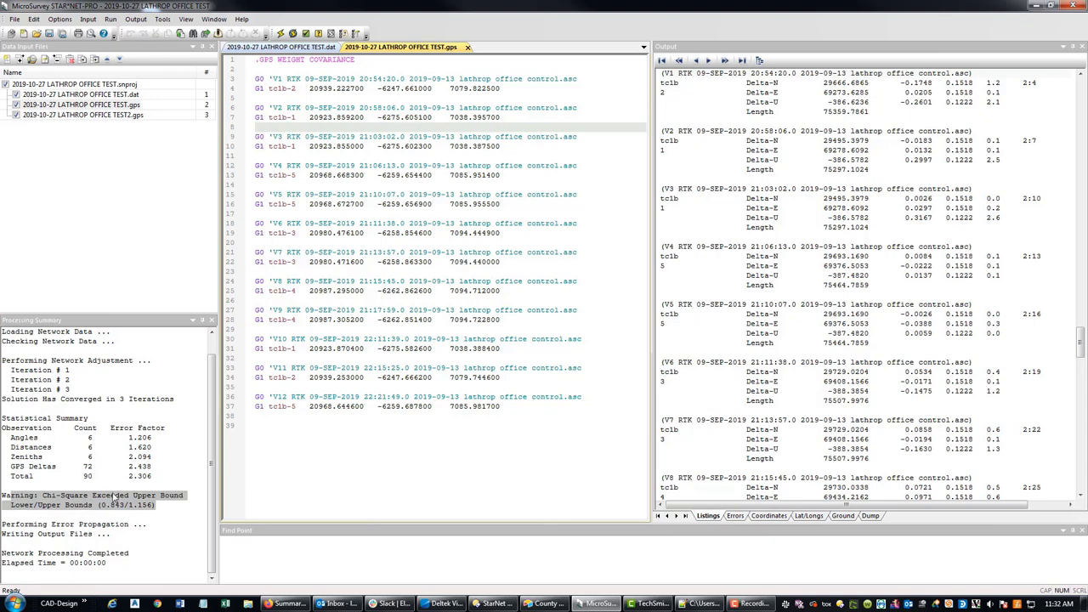
{"action": "left_click", "coordinate": [26, 115]}
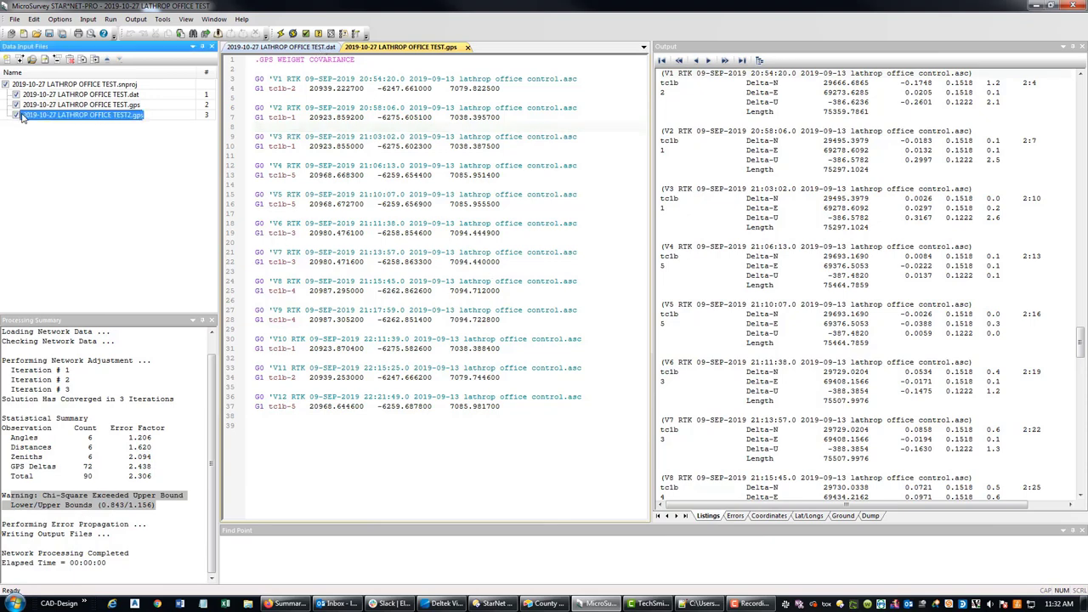
Step: Rerun the adjustment without TEST2.gps, highlight the Chi-Square Test Passed lines, and check the V4 vector
{"action": "left_click", "coordinate": [280, 33]}
{"action": "left_click", "coordinate": [19, 467]}
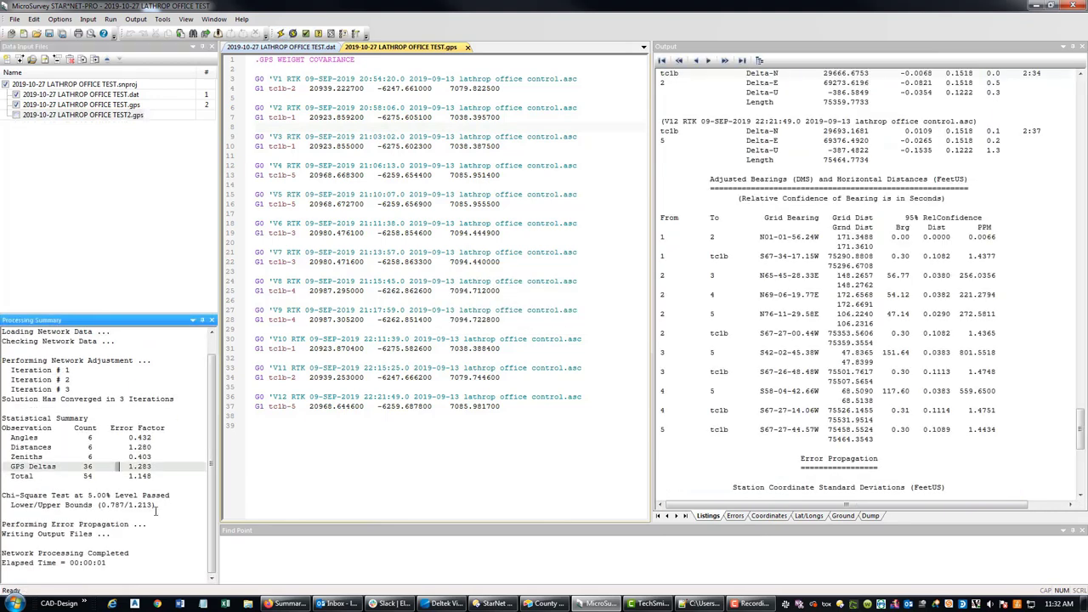
{"action": "left_click", "coordinate": [174, 505]}
{"action": "left_click_drag", "start_coordinate": [174, 505], "coordinate": [3, 496]}
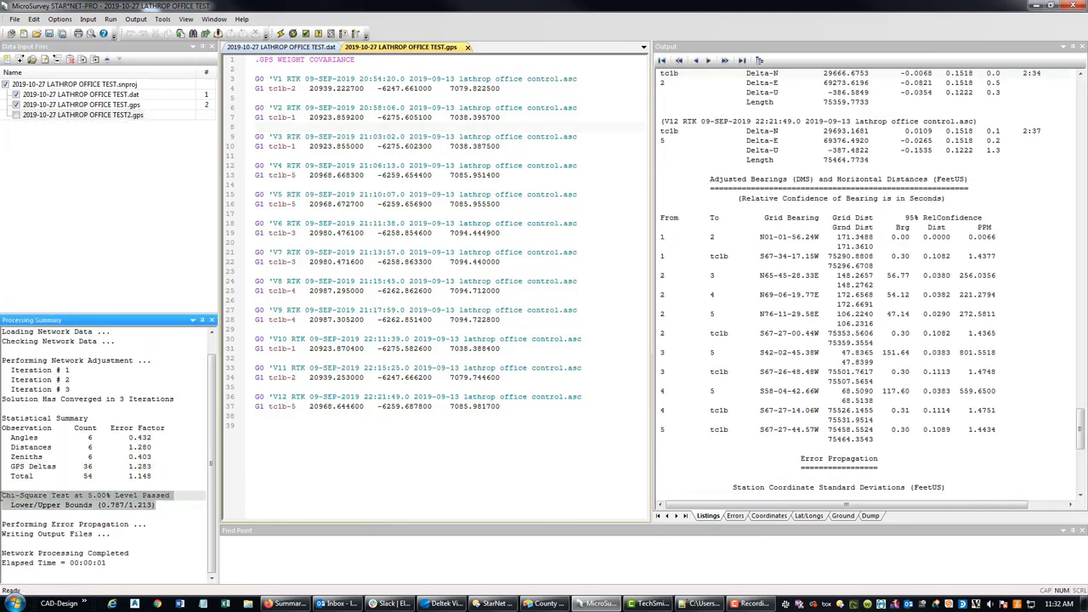
{"action": "left_click", "coordinate": [531, 174]}
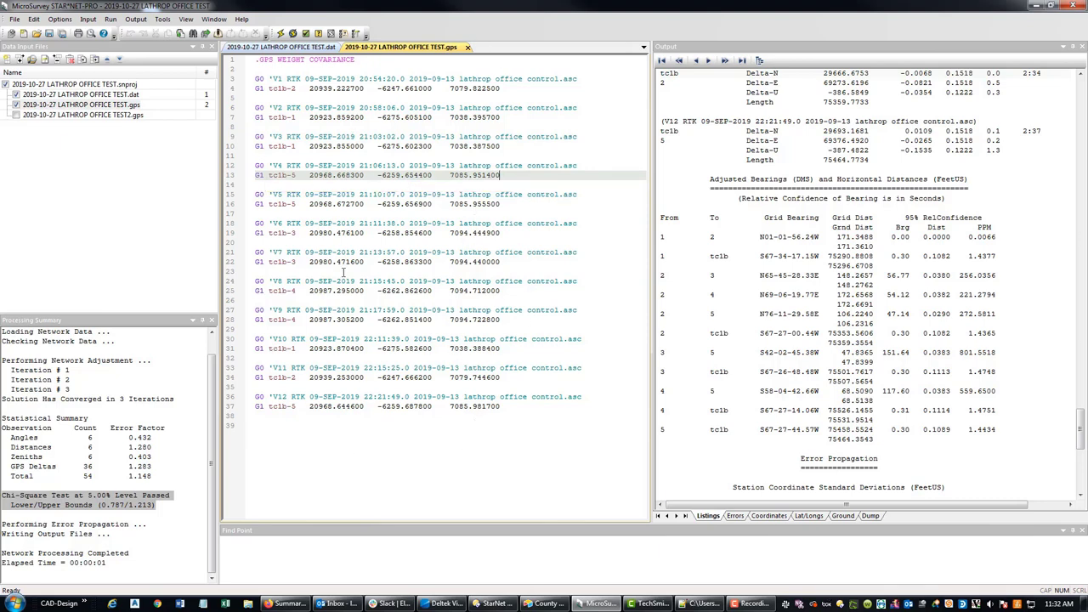
{"action": "left_click", "coordinate": [482, 187]}
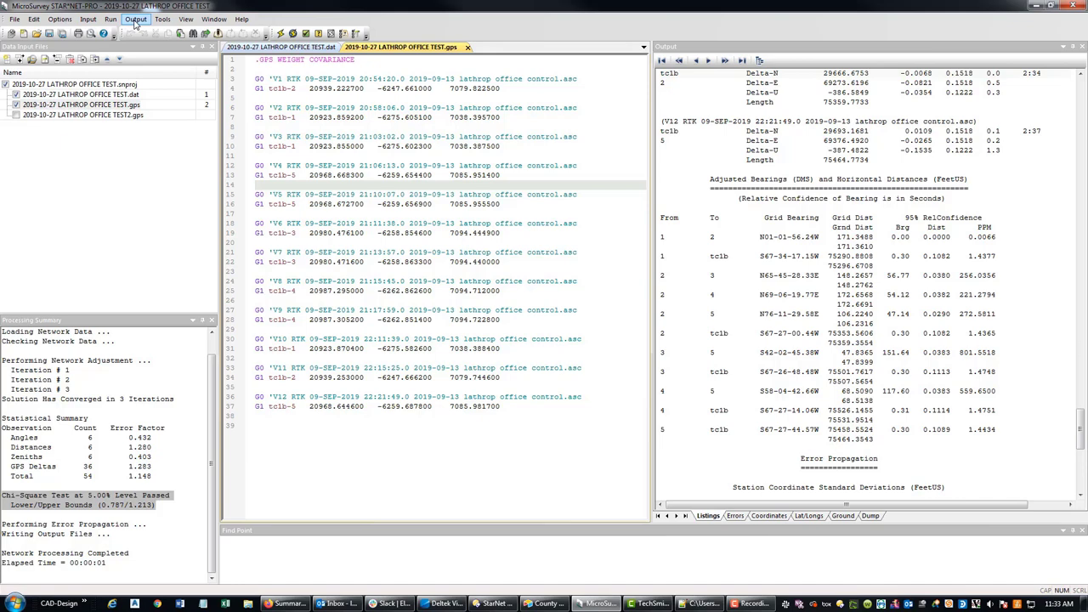
Step: Scroll to the end of the output listing and select the Relative Error Ellipses rows
{"action": "left_click", "coordinate": [126, 505]}
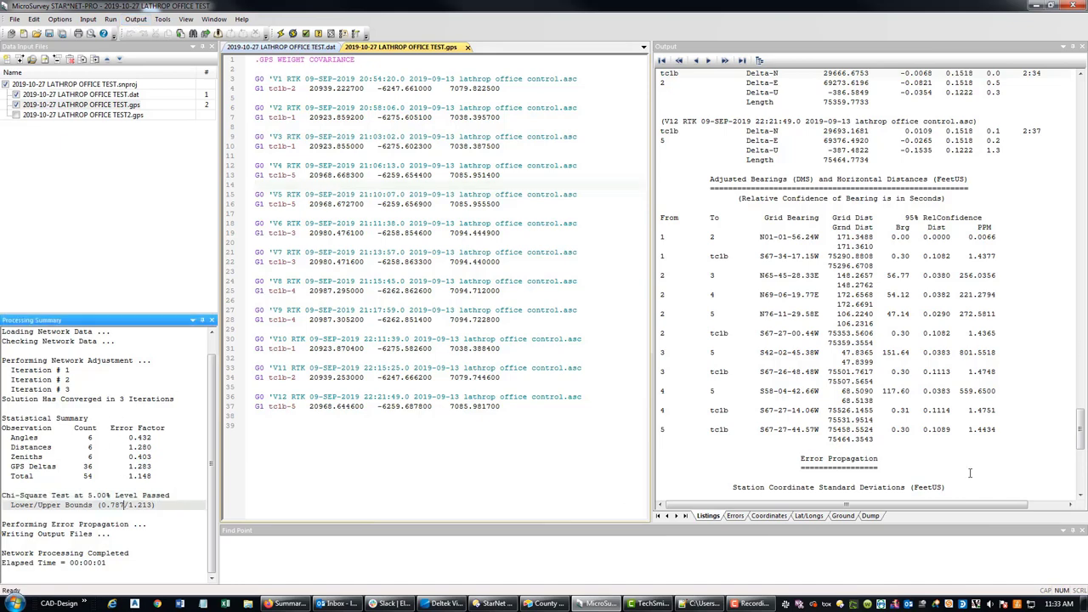
{"action": "left_click", "coordinate": [876, 326]}
{"action": "scroll", "coordinate": [876, 326], "scroll_direction": "down", "scroll_amount": 14}
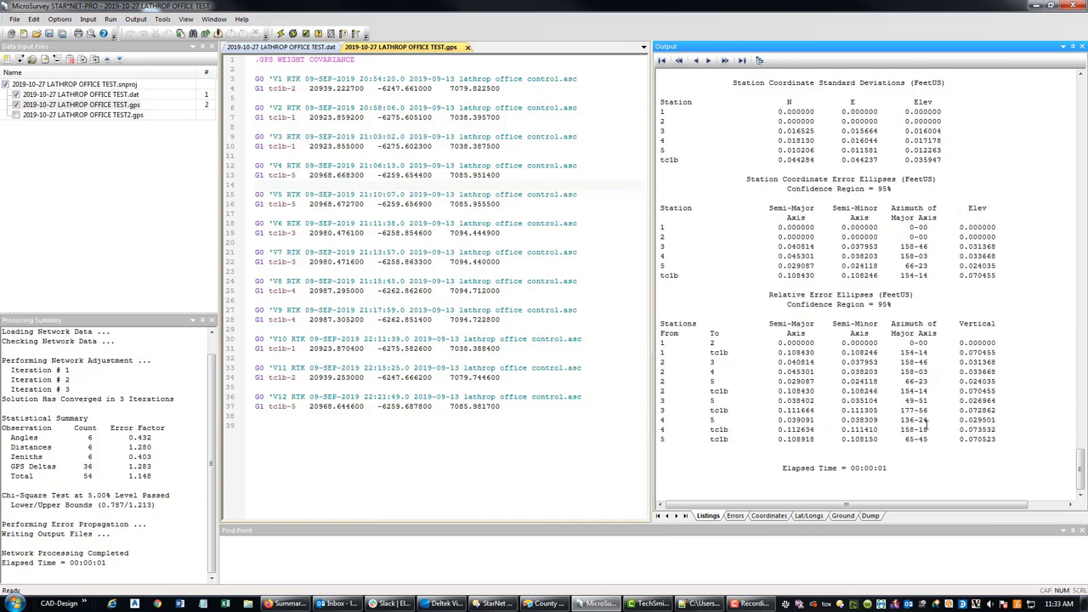
{"action": "left_click_drag", "start_coordinate": [1030, 449], "coordinate": [656, 343]}
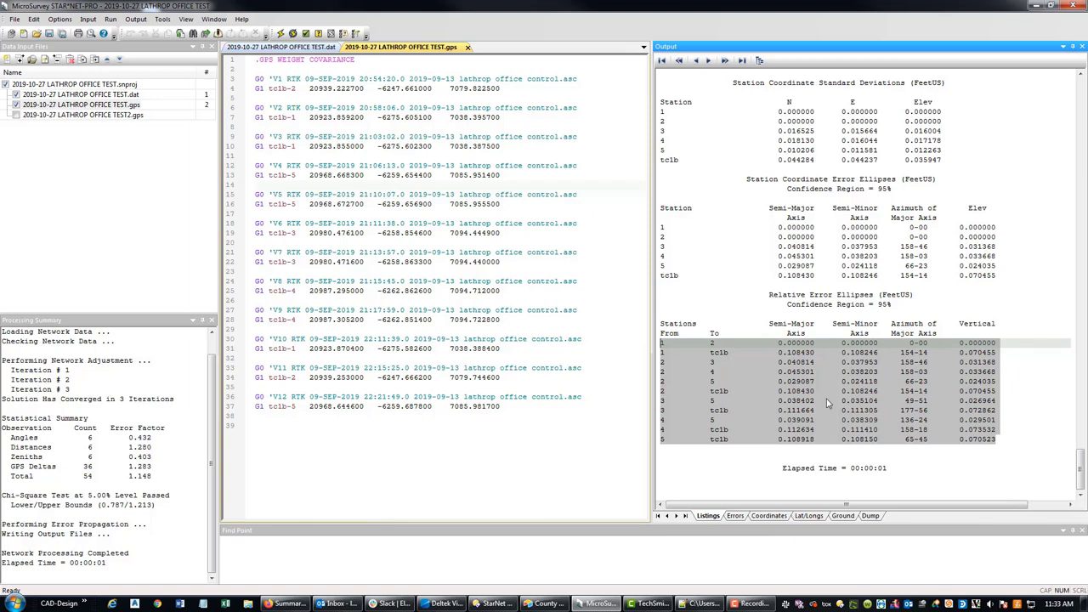
Step: Reselect all Relative Error Ellipses rows for review, then clear the selection and scroll the listing
{"action": "left_click", "coordinate": [771, 451]}
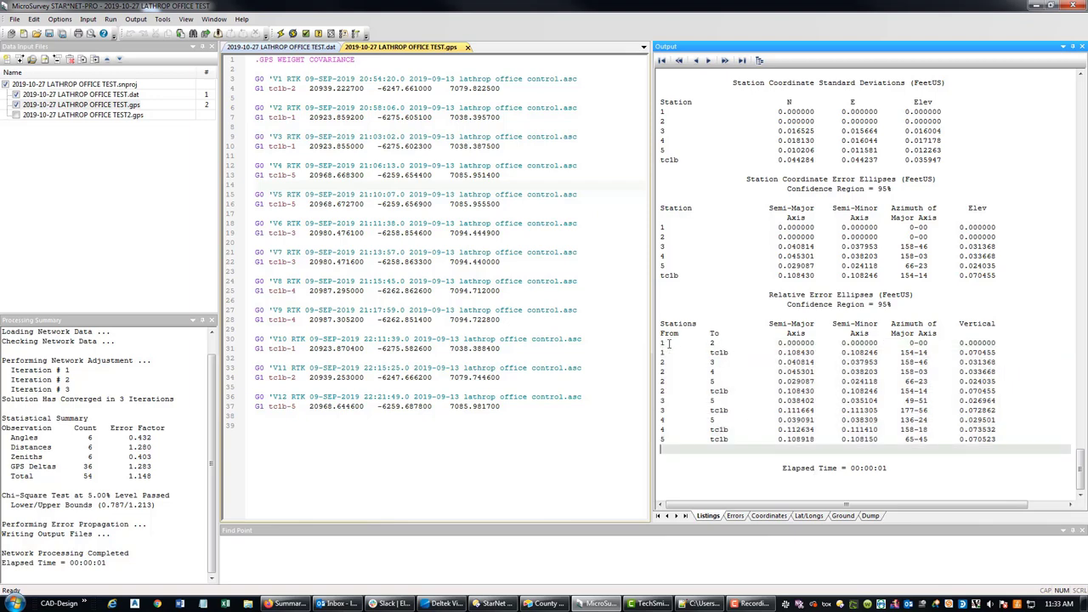
{"action": "left_click_drag", "start_coordinate": [661, 343], "coordinate": [1000, 440]}
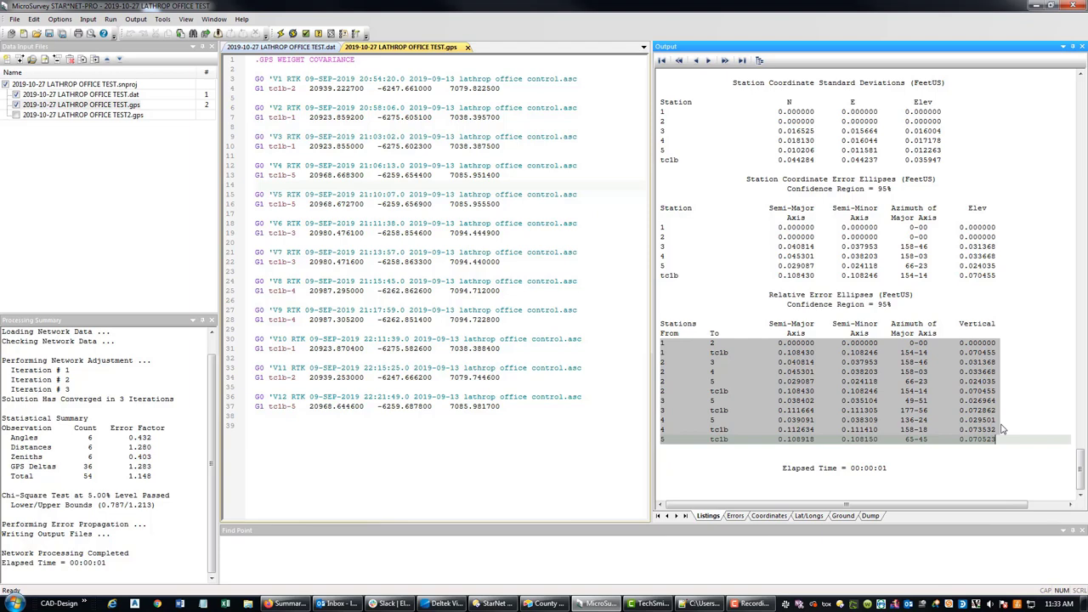
{"action": "left_click", "coordinate": [997, 440]}
{"action": "left_click_drag", "start_coordinate": [996, 440], "coordinate": [660, 343]}
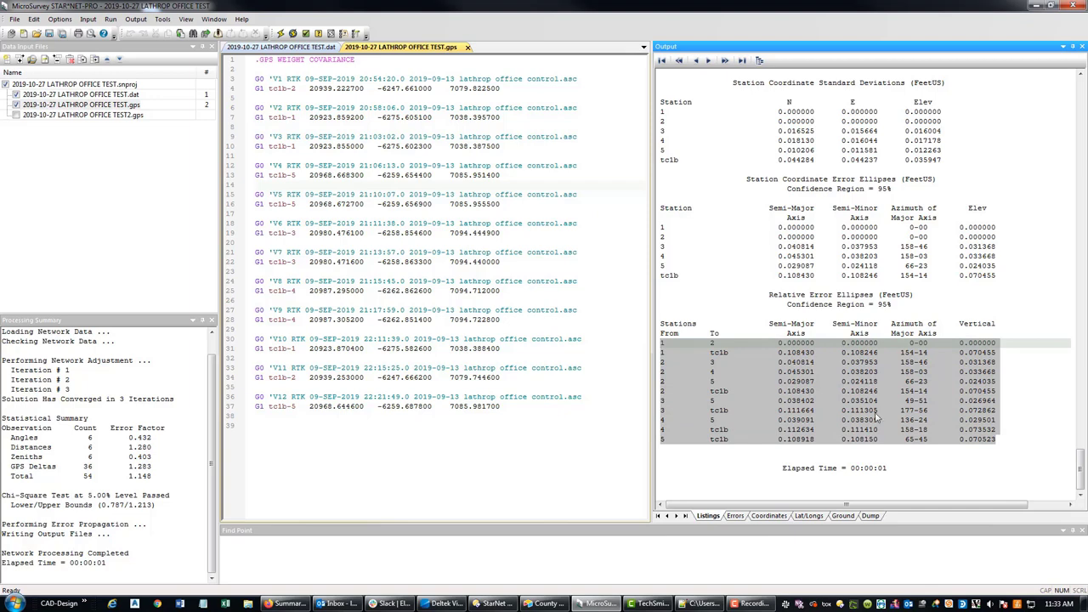
{"action": "left_click", "coordinate": [931, 445]}
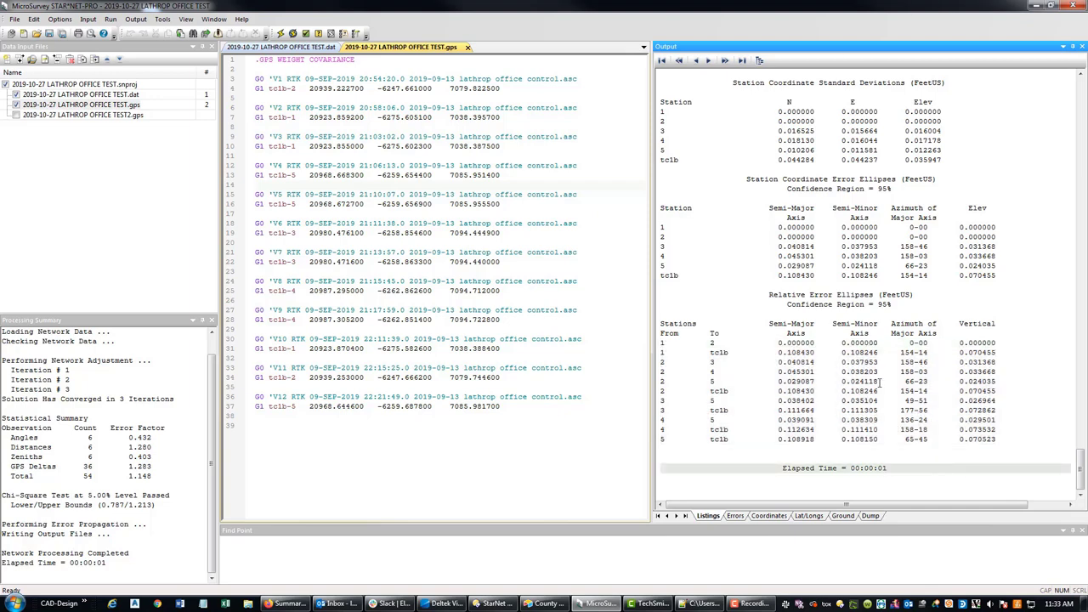
{"action": "scroll", "coordinate": [902, 412], "scroll_direction": "up", "scroll_amount": 5}
{"action": "scroll", "coordinate": [900, 411], "scroll_direction": "up", "scroll_amount": 5}
{"action": "scroll", "coordinate": [918, 425], "scroll_direction": "down", "scroll_amount": 8}
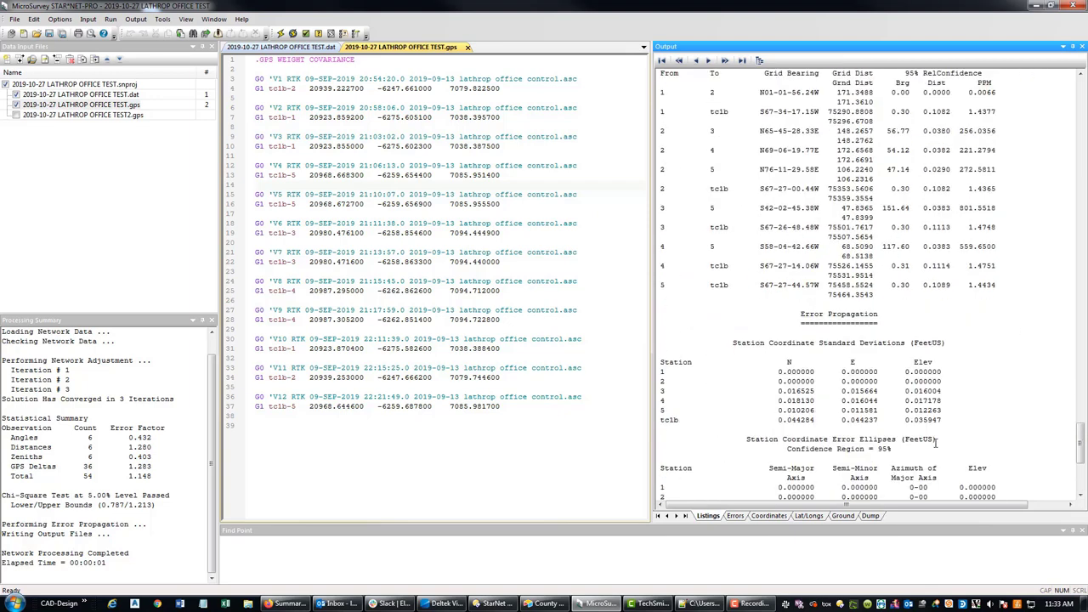
{"action": "scroll", "coordinate": [935, 442], "scroll_direction": "down", "scroll_amount": 3}
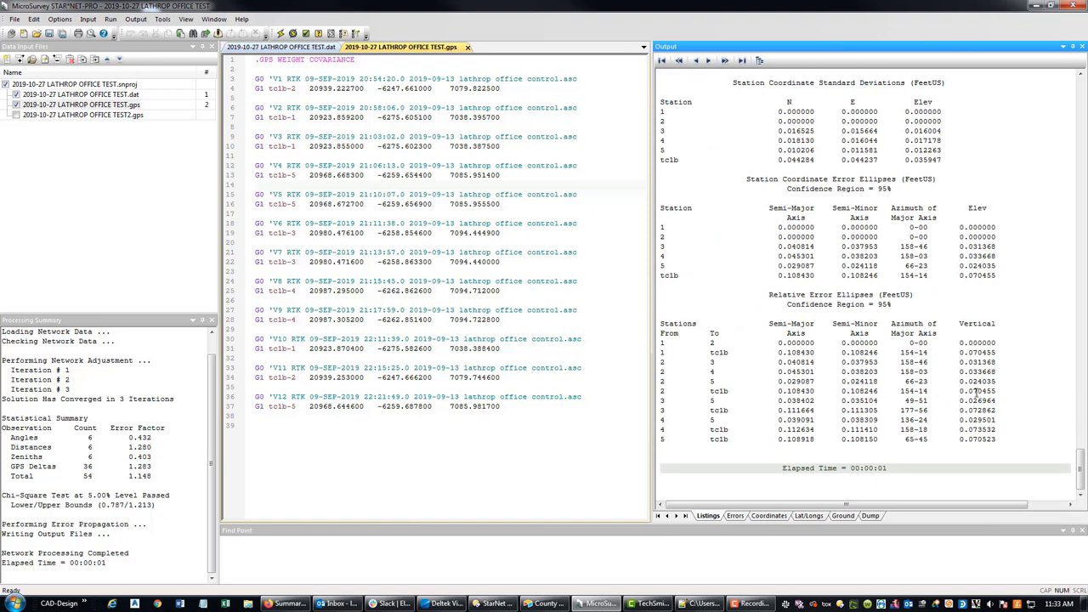